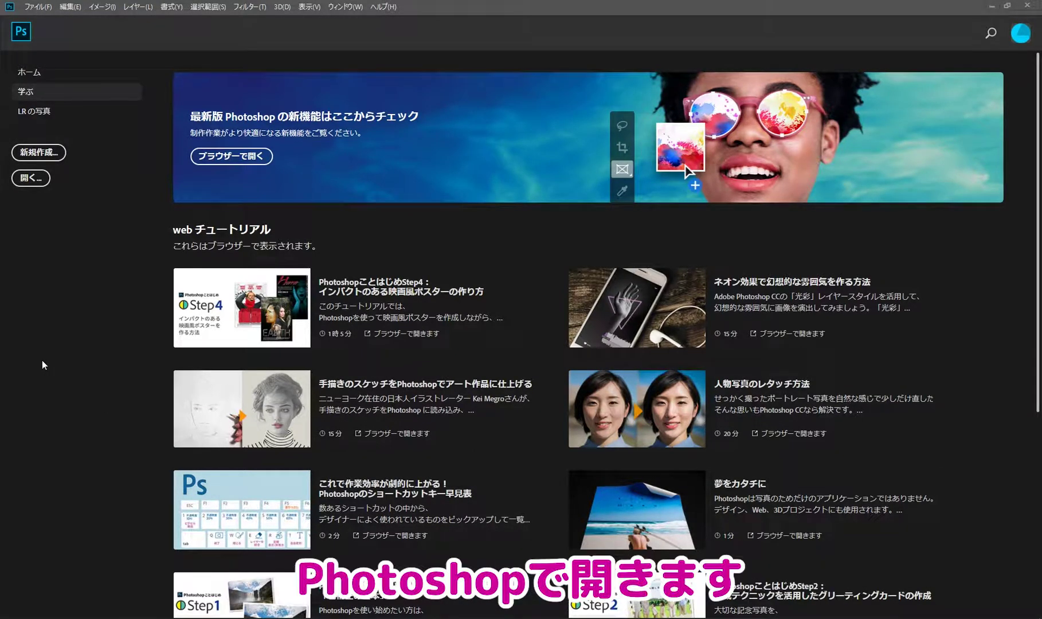
# Open the video file NatureVideo.mp4 for editing.
pyautogui.click(33, 180)
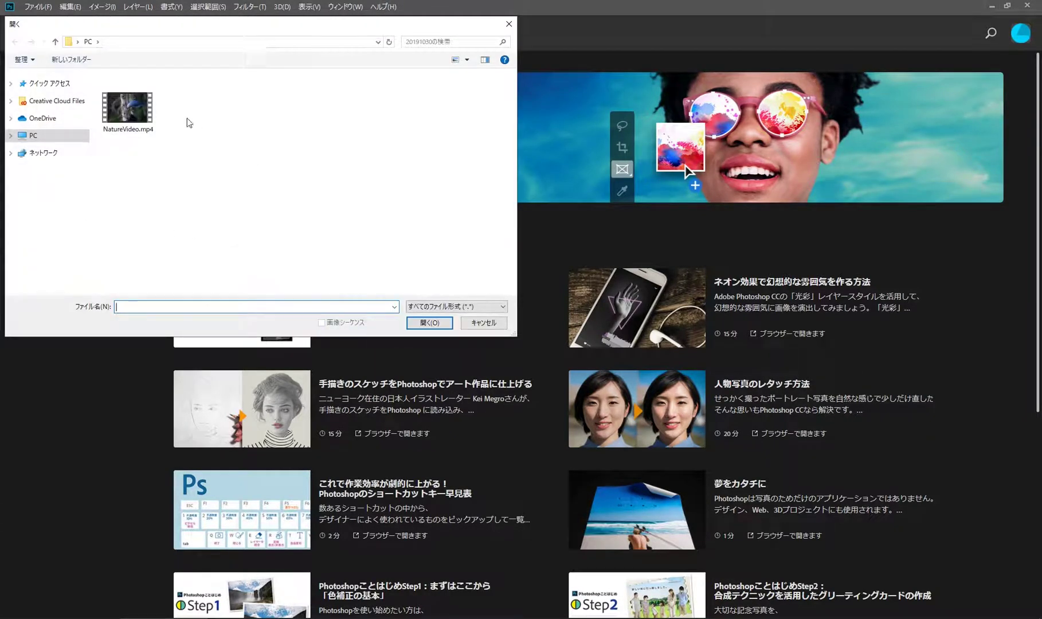
pyautogui.click(142, 114)
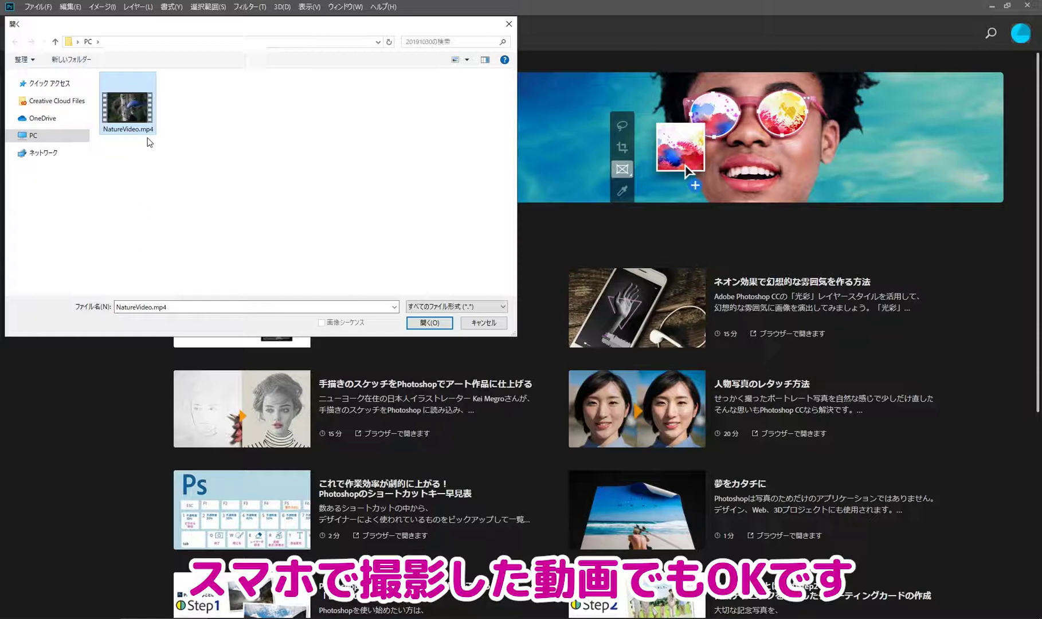
pyautogui.click(430, 324)
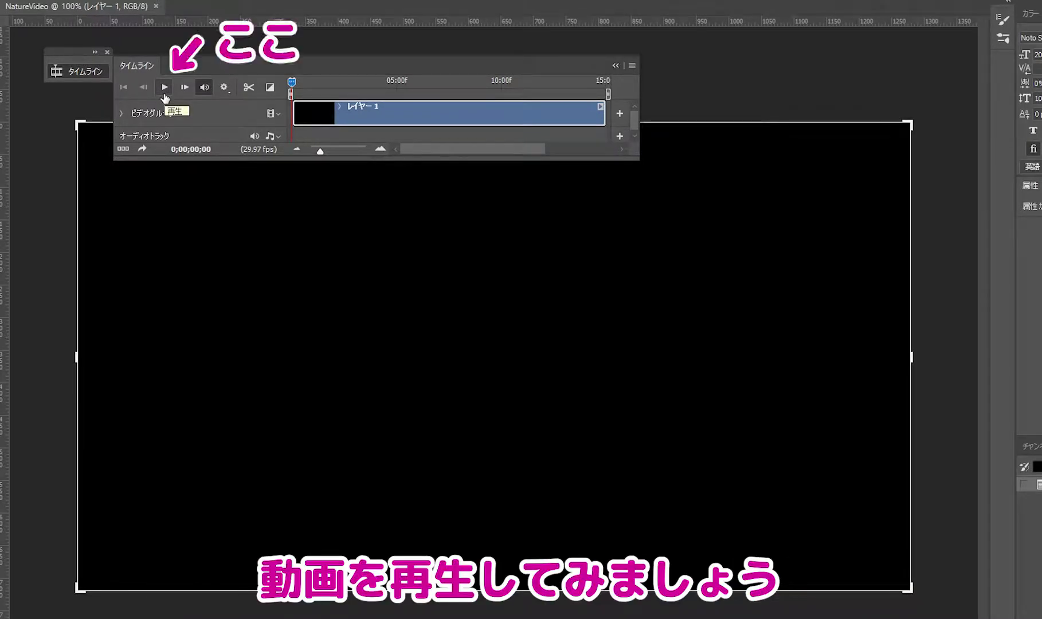
# Place the playhead at 0;00;10;17 and narrow the timeline's work area to run from there to just past 13 seconds.
pyautogui.click(166, 96)
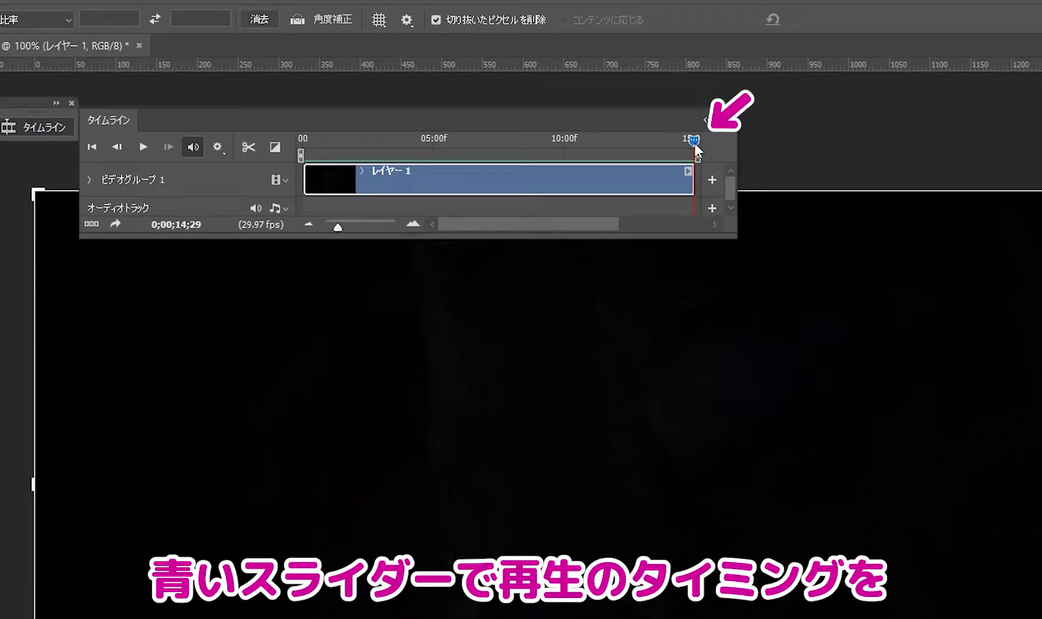
pyautogui.moveTo(695, 144); pyautogui.dragTo(581, 164)
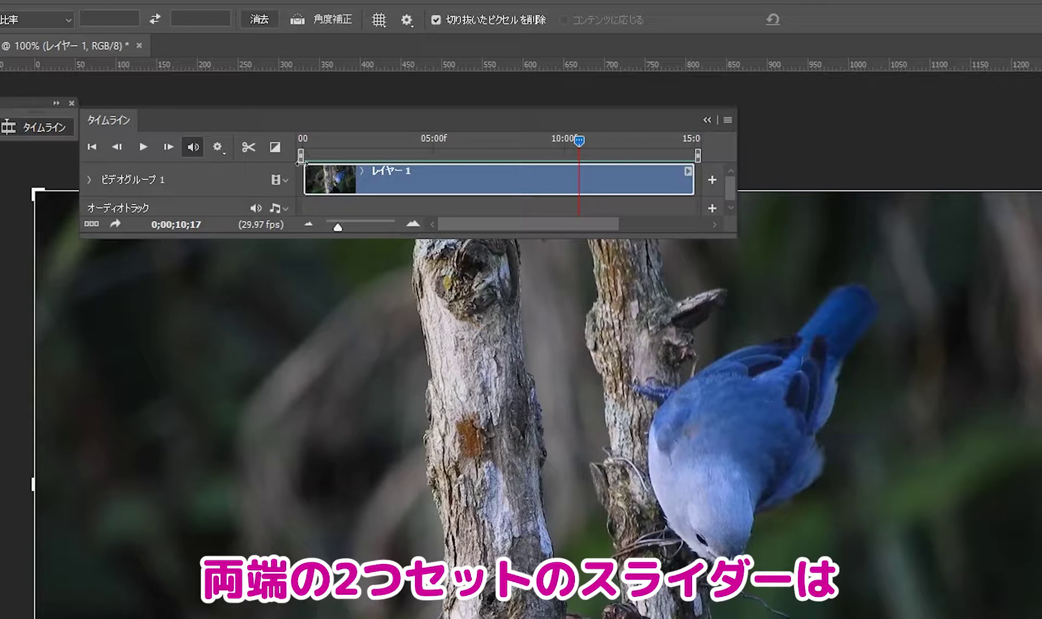
pyautogui.moveTo(301, 156); pyautogui.dragTo(571, 149)
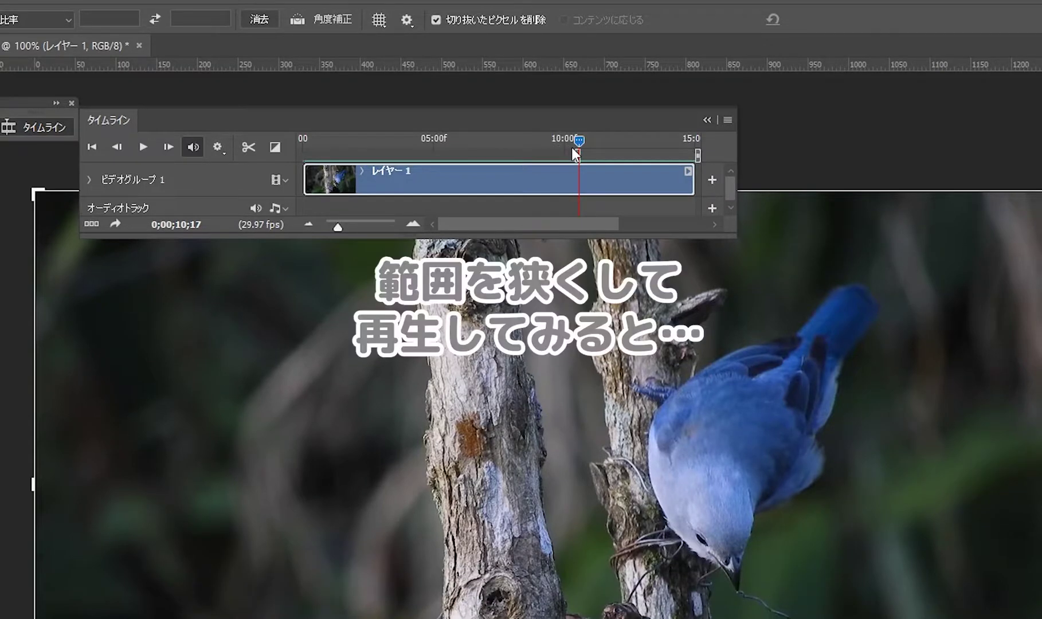
pyautogui.moveTo(698, 155); pyautogui.dragTo(653, 163)
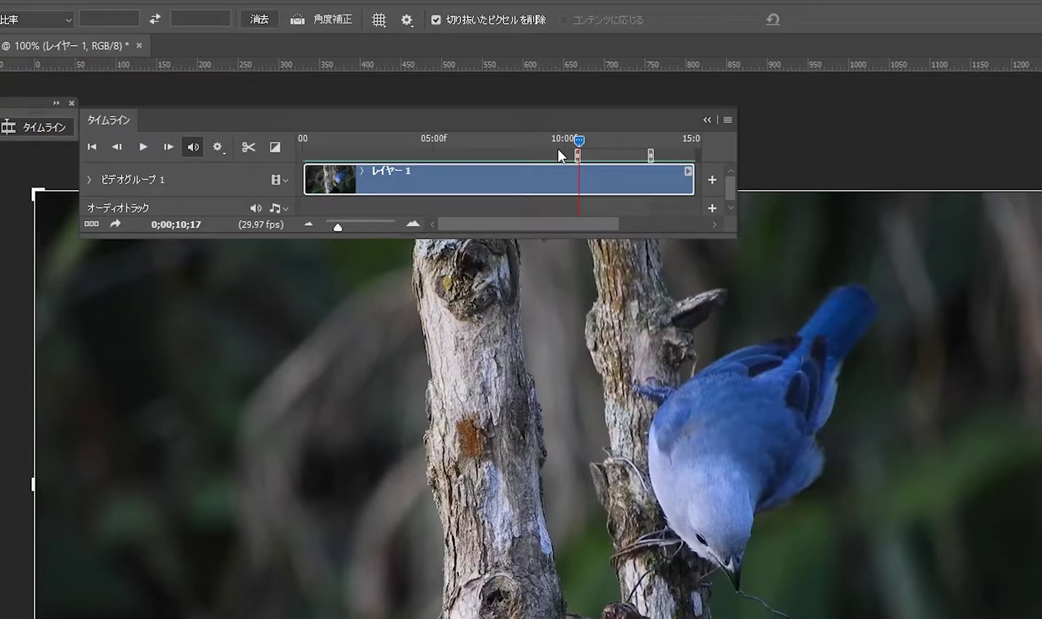
# Play back the narrowed work area to check the chosen range.
pyautogui.click(141, 150)
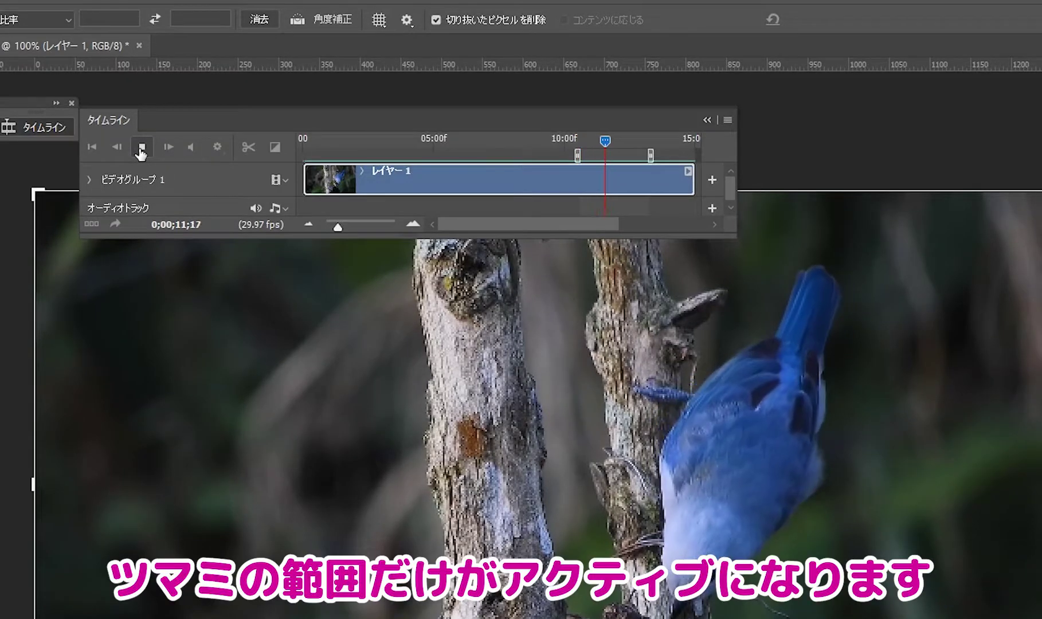
pyautogui.click(141, 151)
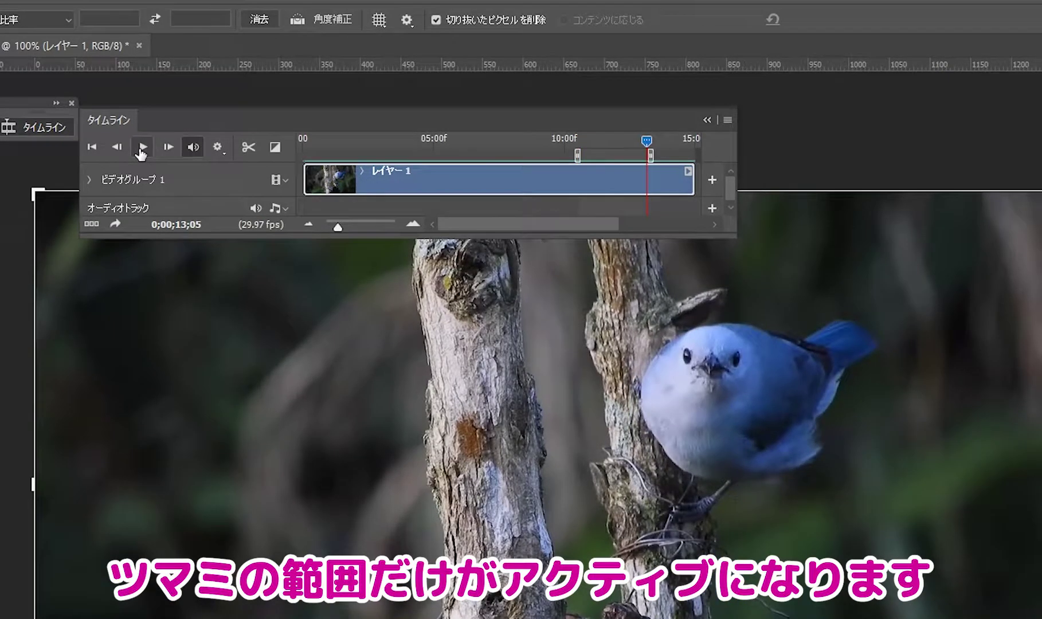
pyautogui.click(141, 151)
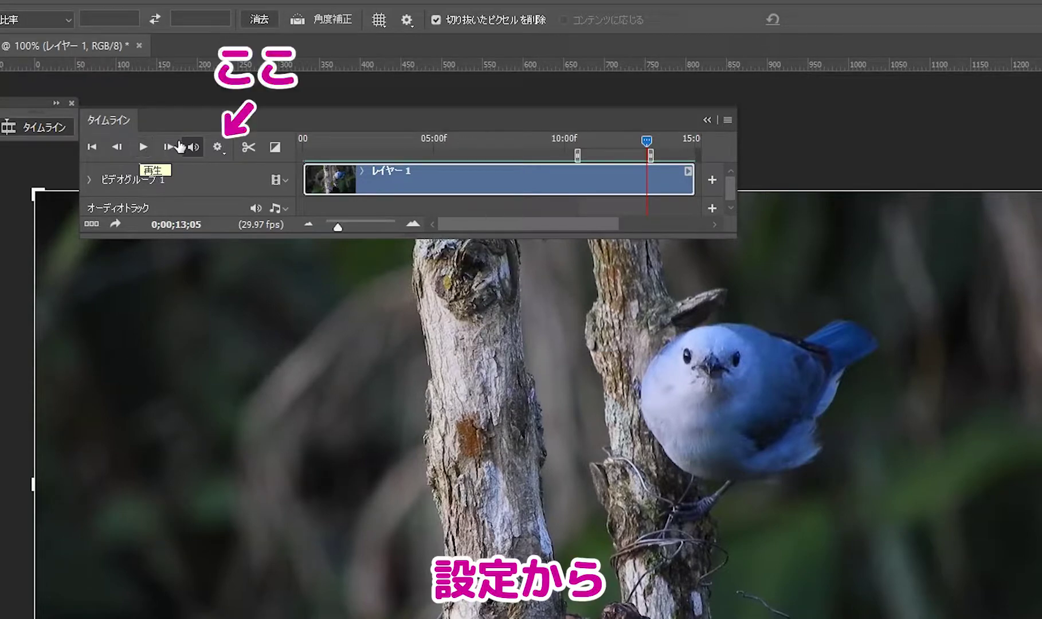
# Enable loop playback (ループ再生) for the timeline and preview the work area repeating.
pyautogui.click(218, 148)
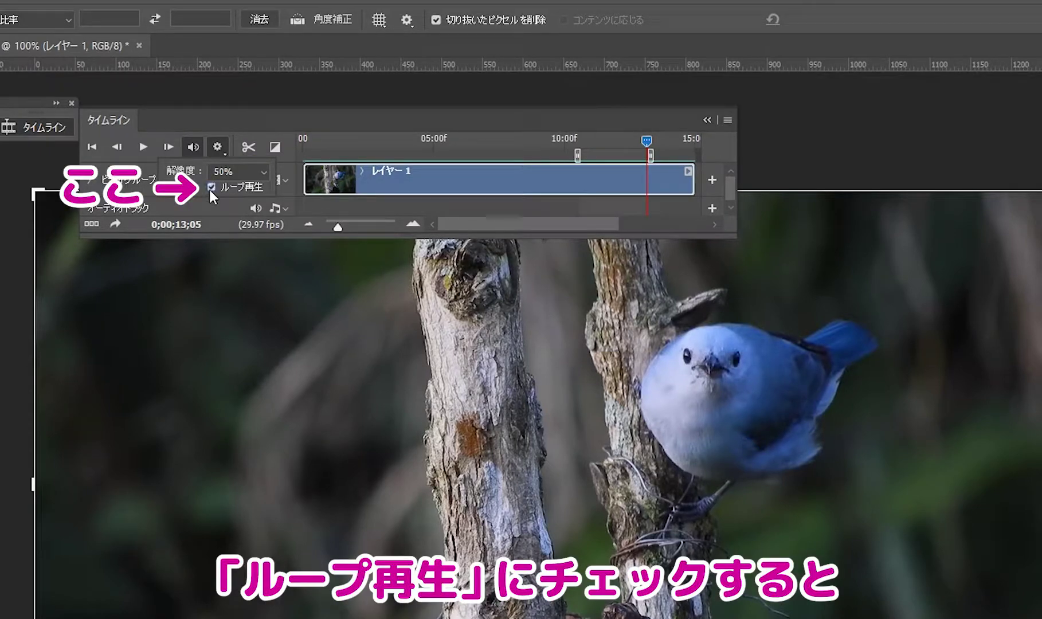
pyautogui.click(141, 149)
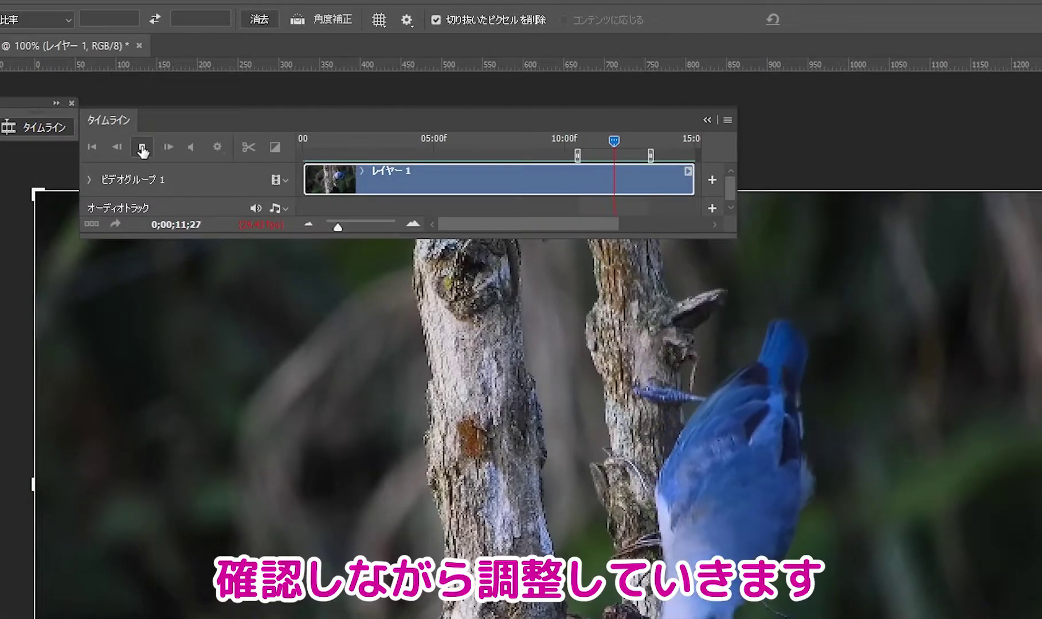
pyautogui.click(143, 148)
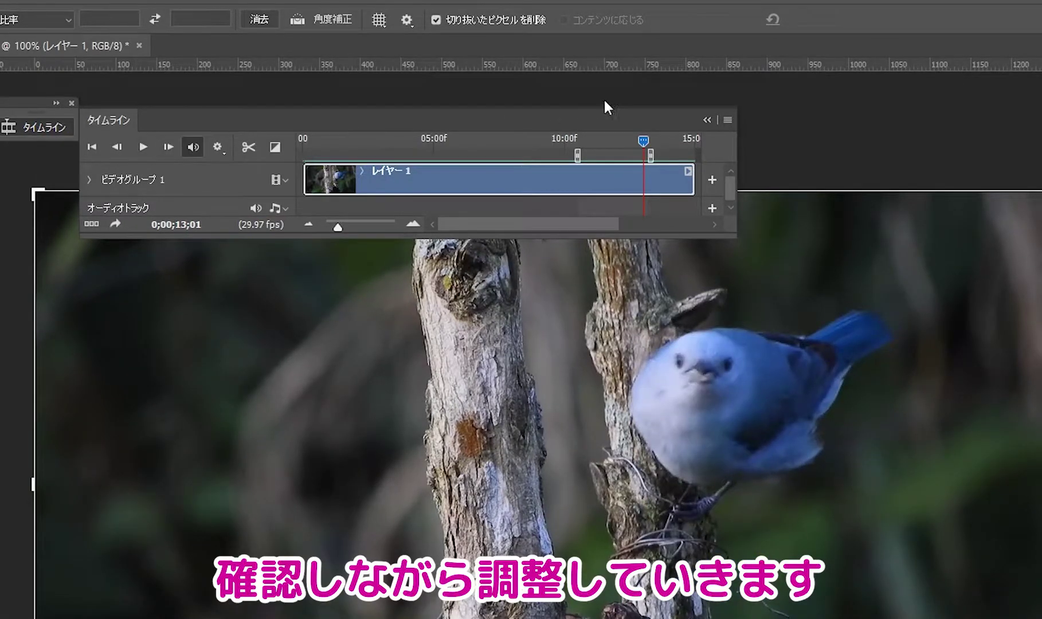
# Split the video clip at 0;00;13;07 and at 0;00;10;20.
pyautogui.moveTo(643, 143); pyautogui.dragTo(648, 144)
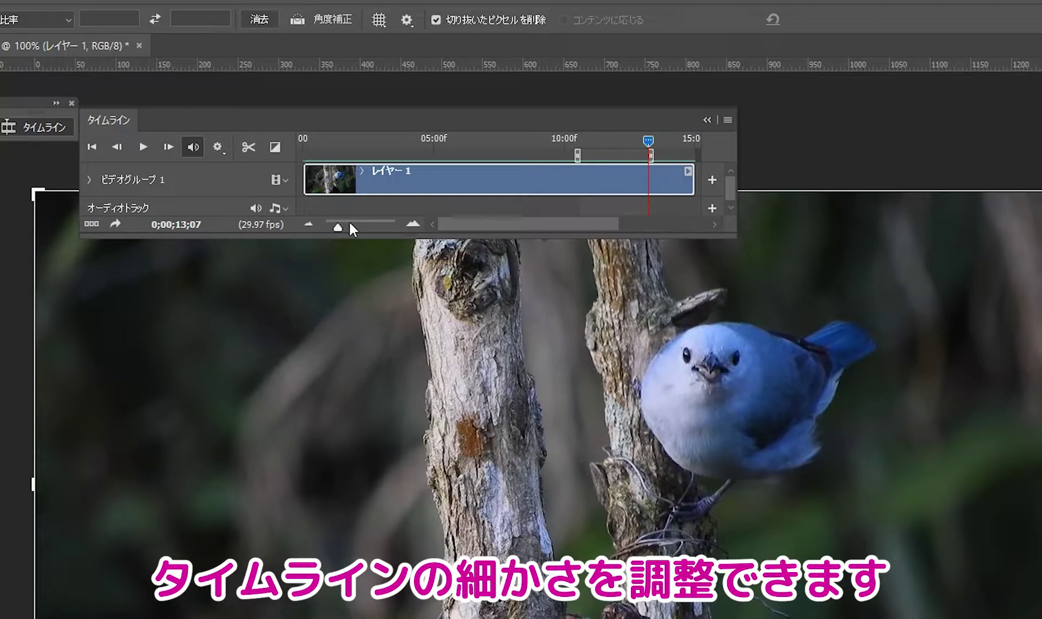
pyautogui.moveTo(339, 228); pyautogui.dragTo(336, 230)
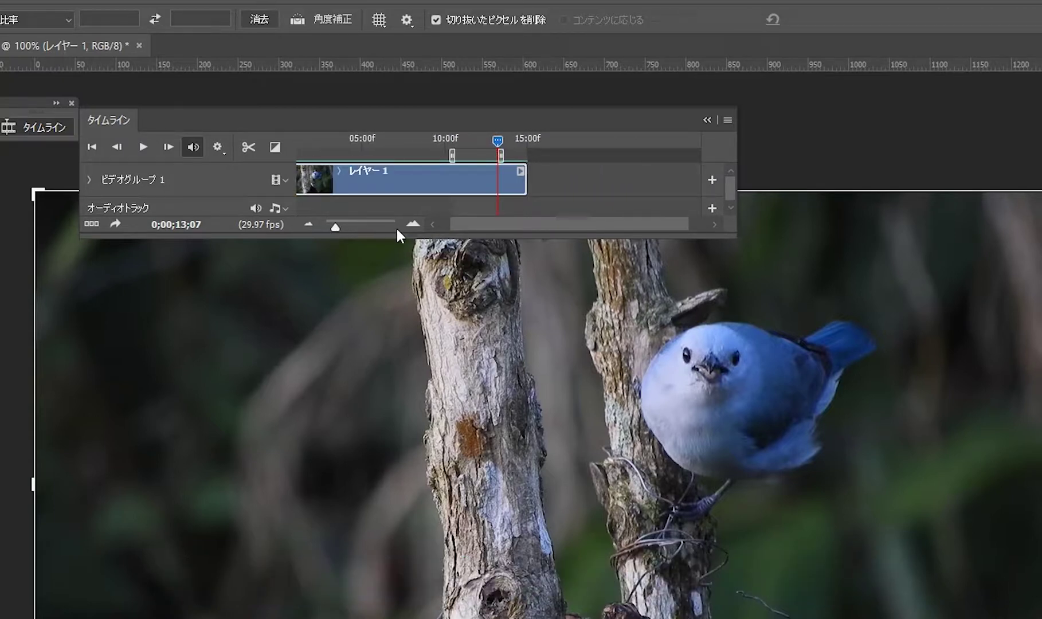
pyautogui.click(248, 149)
pyautogui.moveTo(496, 139); pyautogui.dragTo(456, 141)
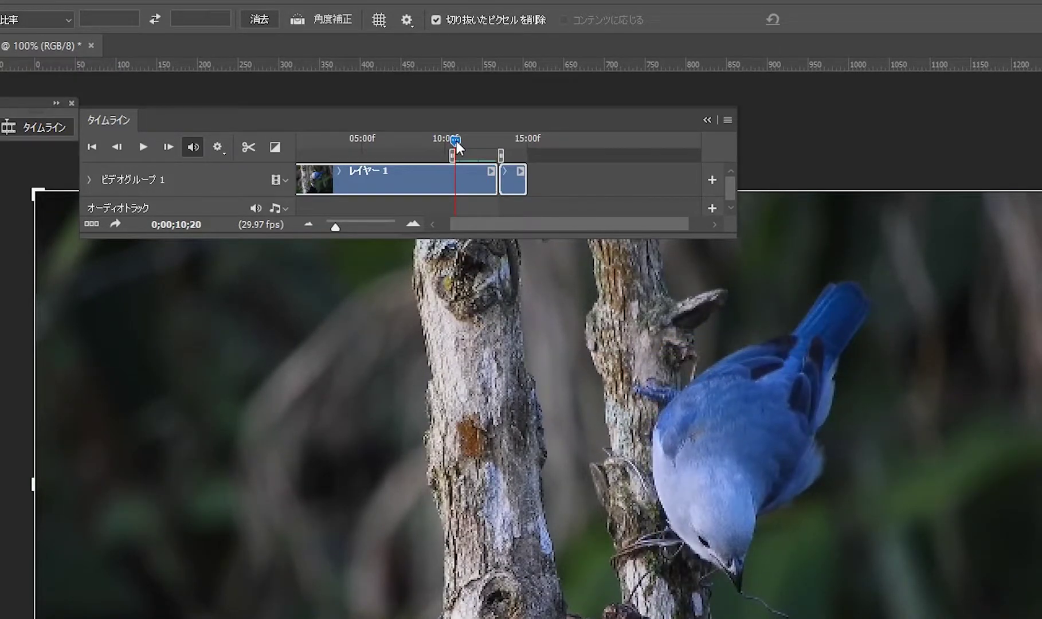
pyautogui.click(246, 145)
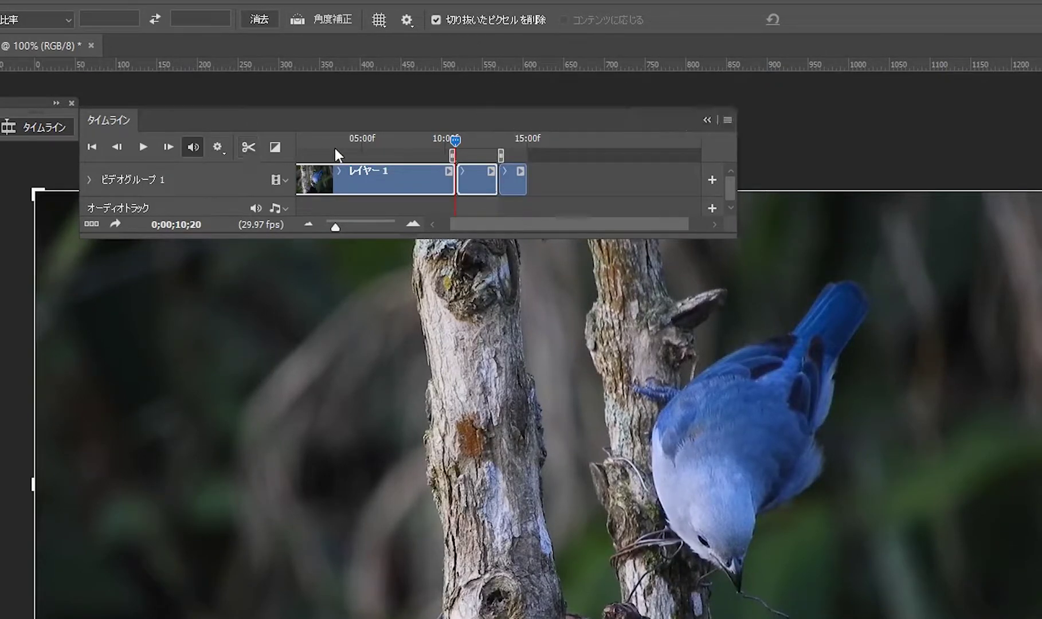
# Delete the clip segments before and after the middle section, and play back the part that is kept.
pyautogui.click(368, 182)
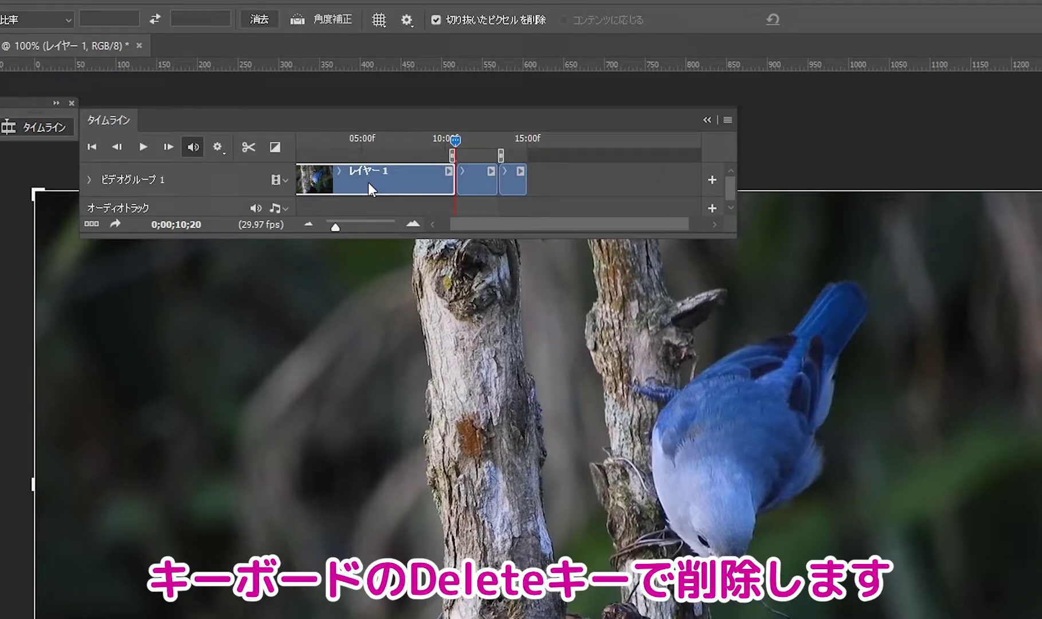
pyautogui.press('Delete')
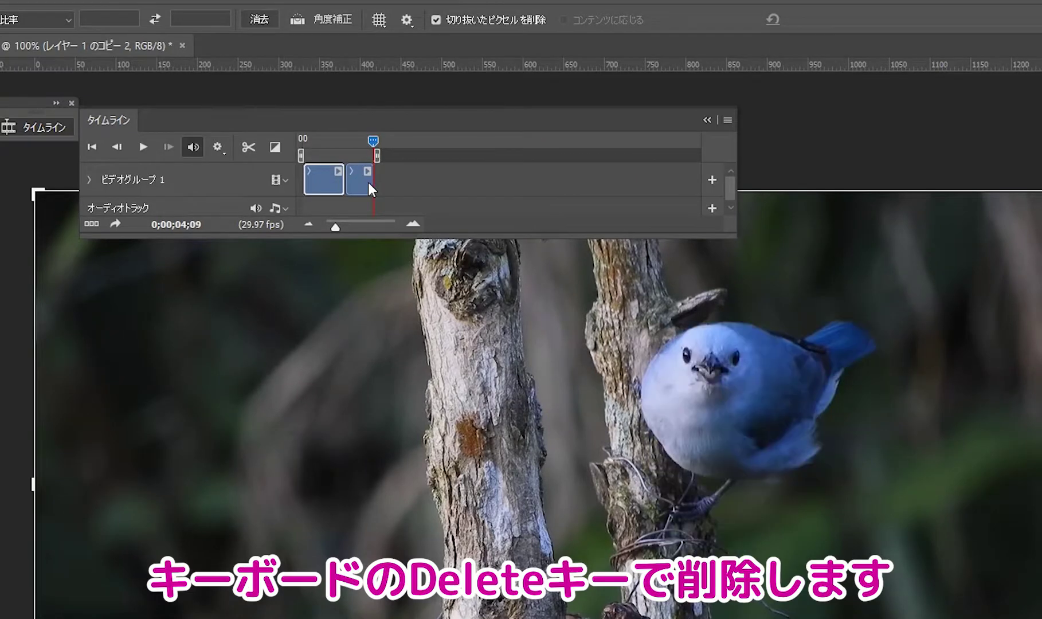
pyautogui.click(368, 184)
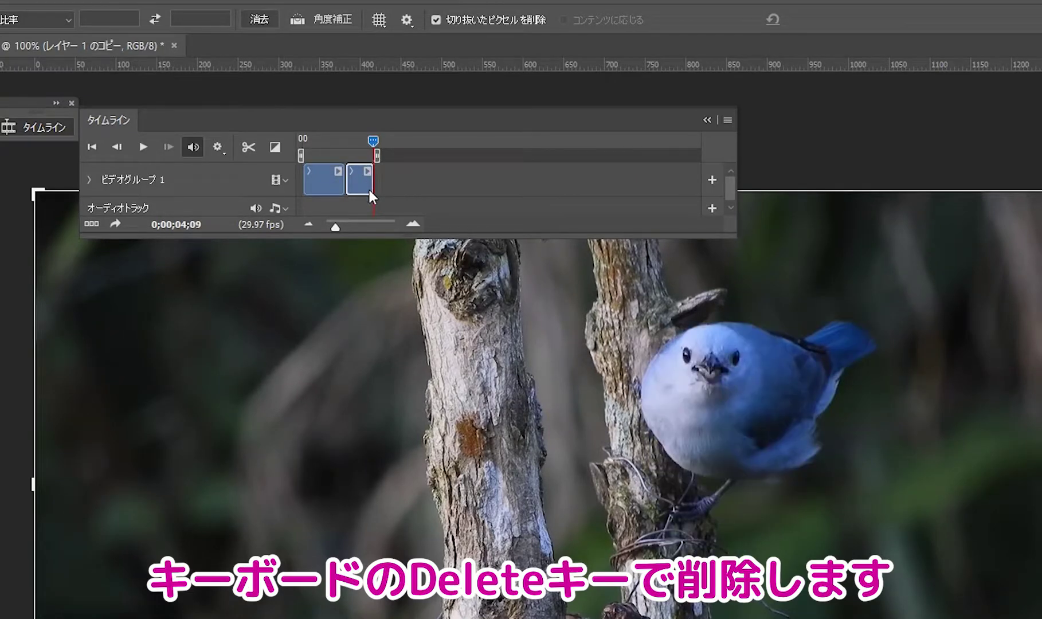
pyautogui.press('Delete')
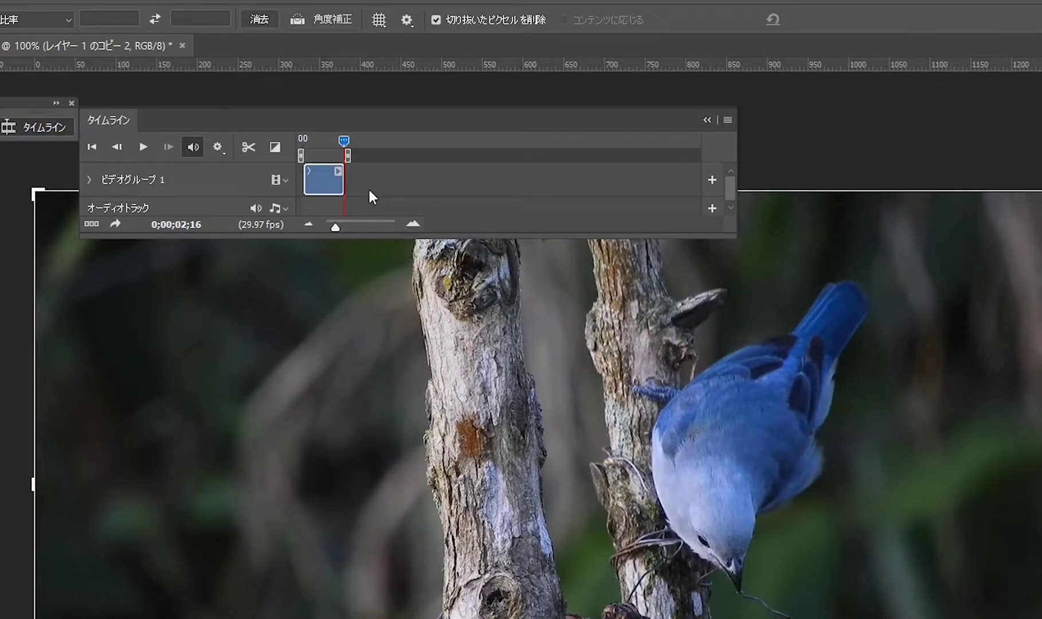
pyautogui.click(143, 148)
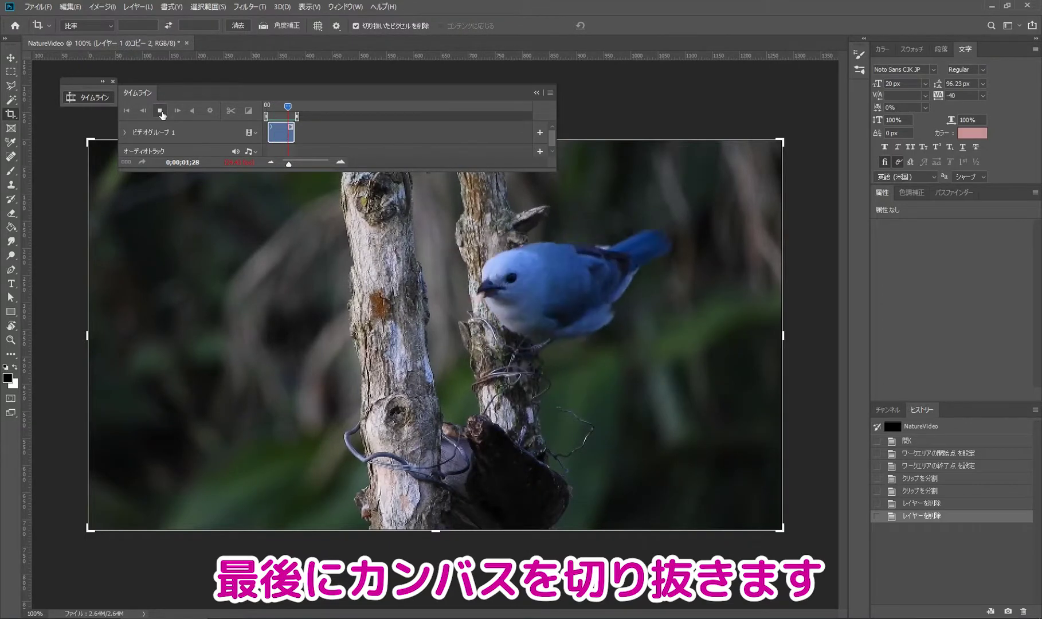
pyautogui.click(162, 113)
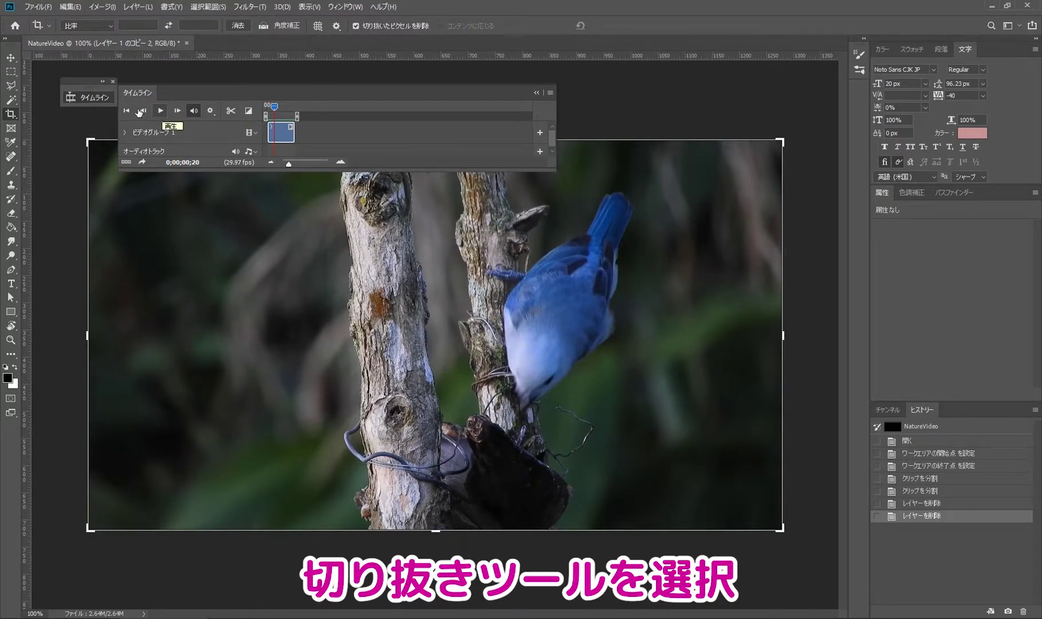
# Crop the canvas to about 638 × 574 px around the bird and the two tree trunks, collapsing the timeline out of the way.
pyautogui.rightClick(9, 116)
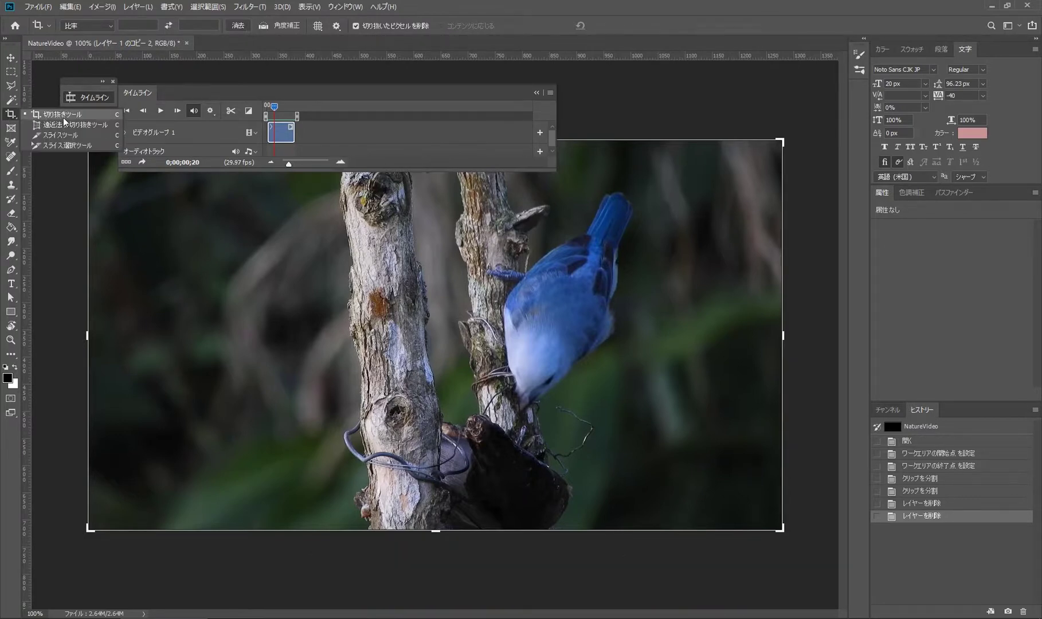
pyautogui.click(63, 116)
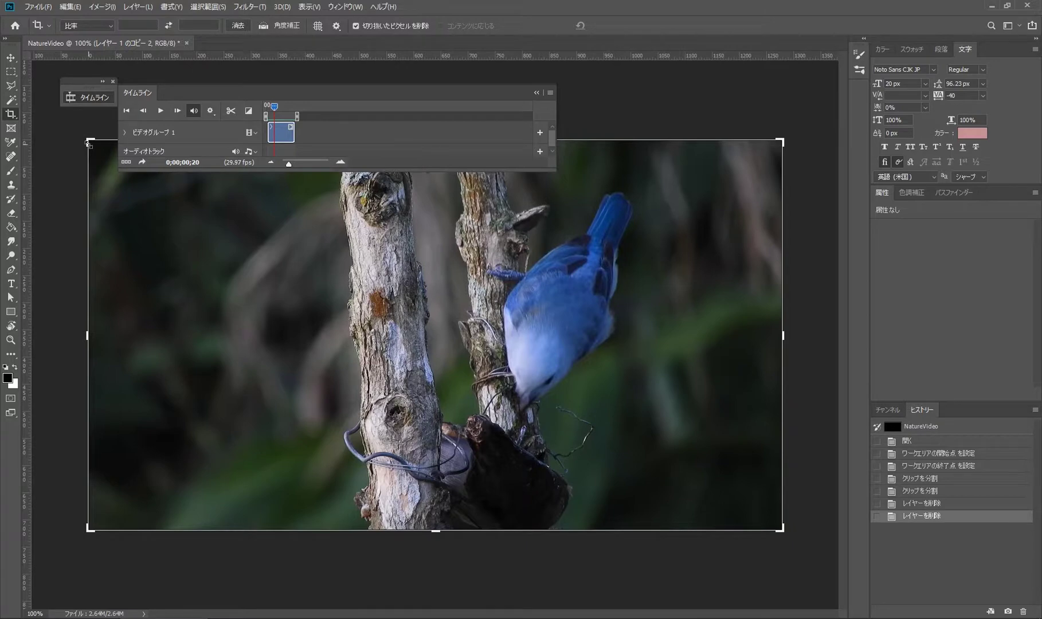
pyautogui.moveTo(88, 142); pyautogui.dragTo(205, 161)
pyautogui.moveTo(665, 509); pyautogui.dragTo(602, 489)
pyautogui.hotkey('ctrl', 'r')
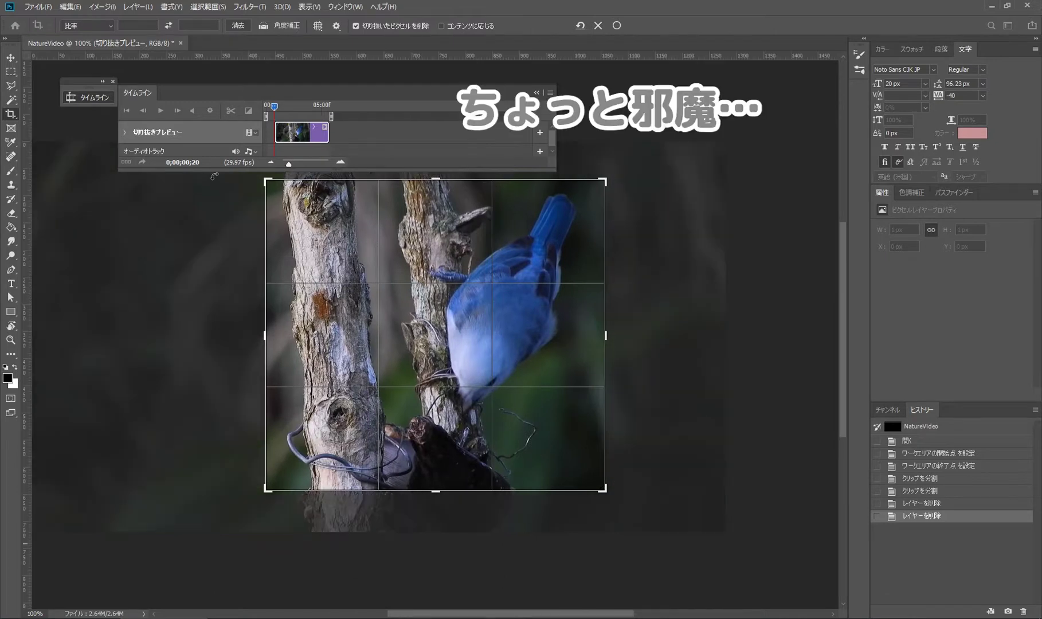
pyautogui.click(97, 107)
pyautogui.moveTo(602, 478)
pyautogui.mouseDown()
pyautogui.moveTo(601, 463)
pyautogui.moveTo(605, 488)
pyautogui.mouseUp()
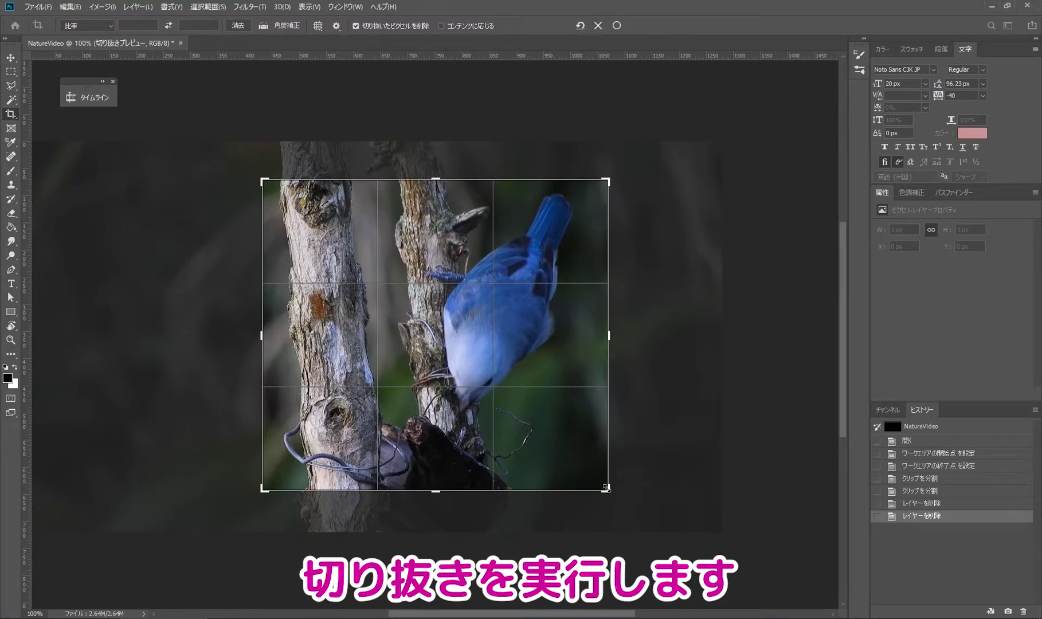
pyautogui.press('Return')
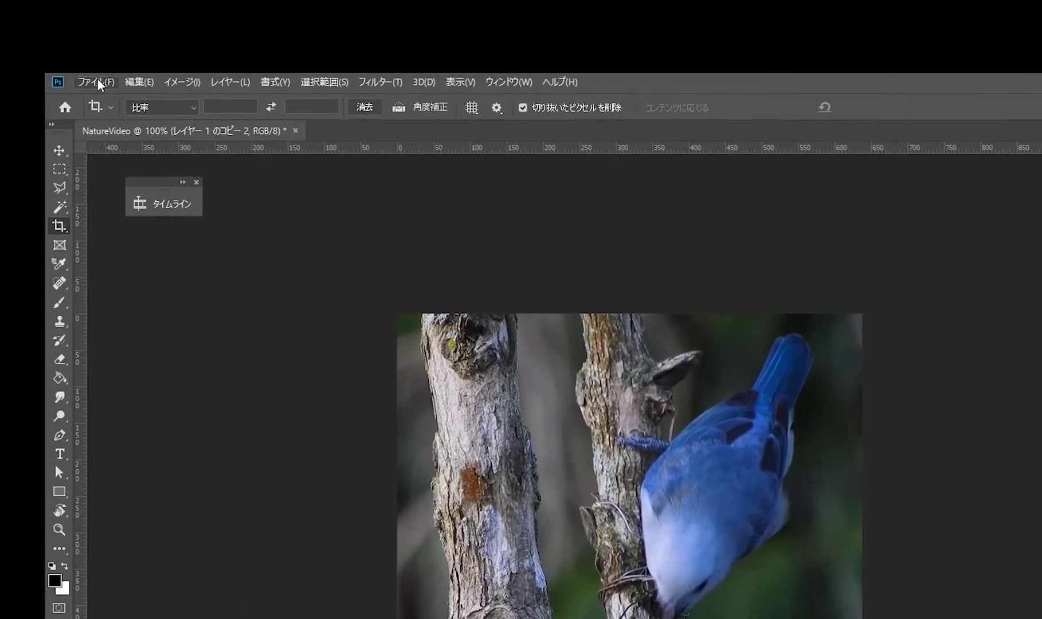
# Set up a Save for Web (Legacy) export in GIF format with the animation looping option set to forever (無限).
pyautogui.click(38, 7)
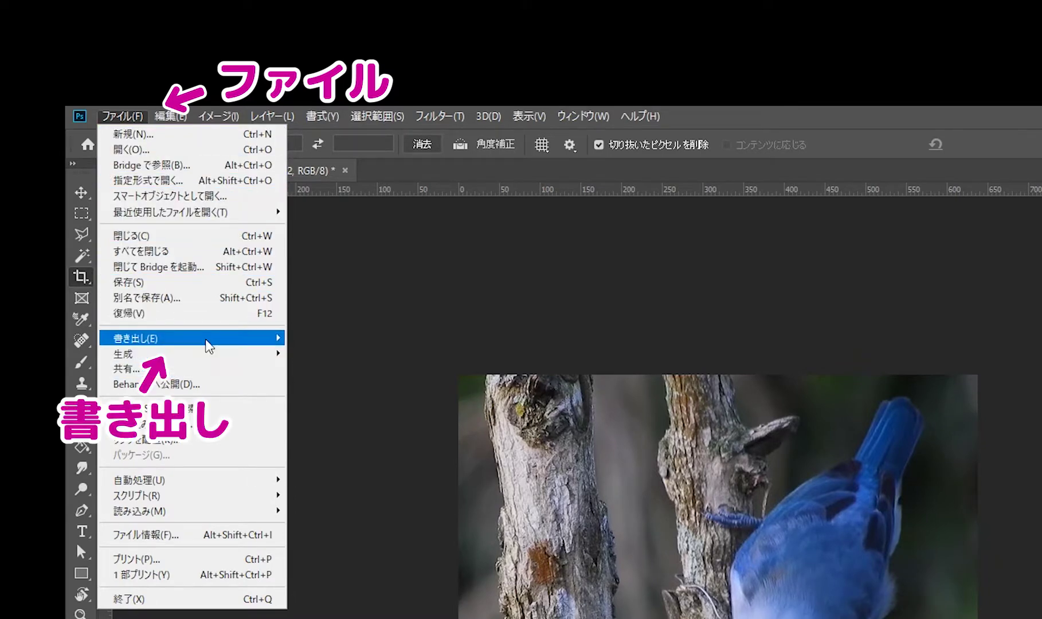
pyautogui.moveTo(208, 346)
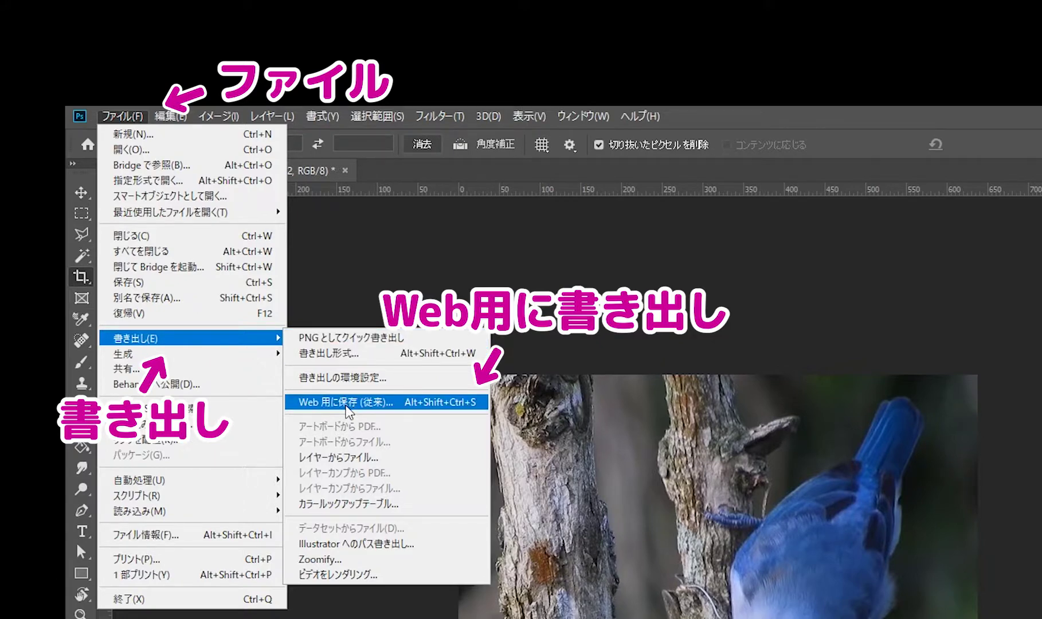
pyautogui.click(348, 403)
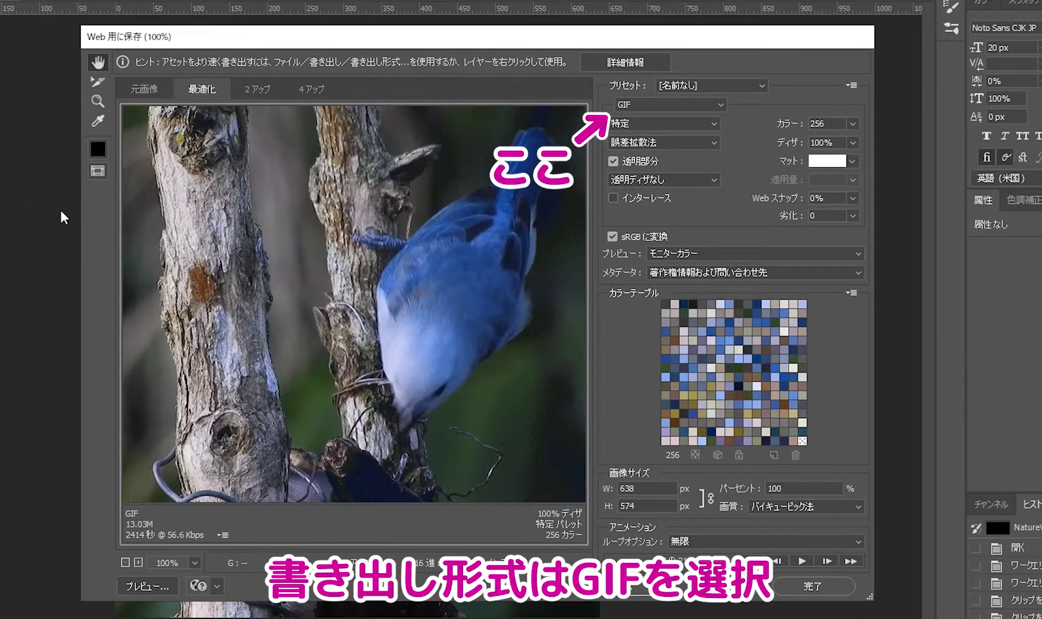
pyautogui.click(672, 108)
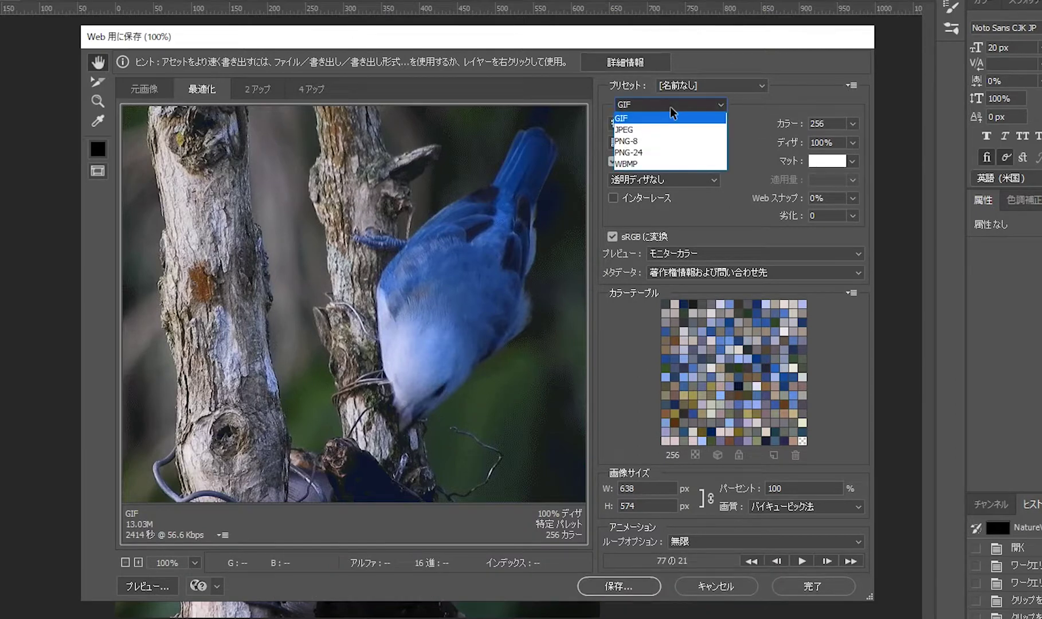
pyautogui.click(642, 119)
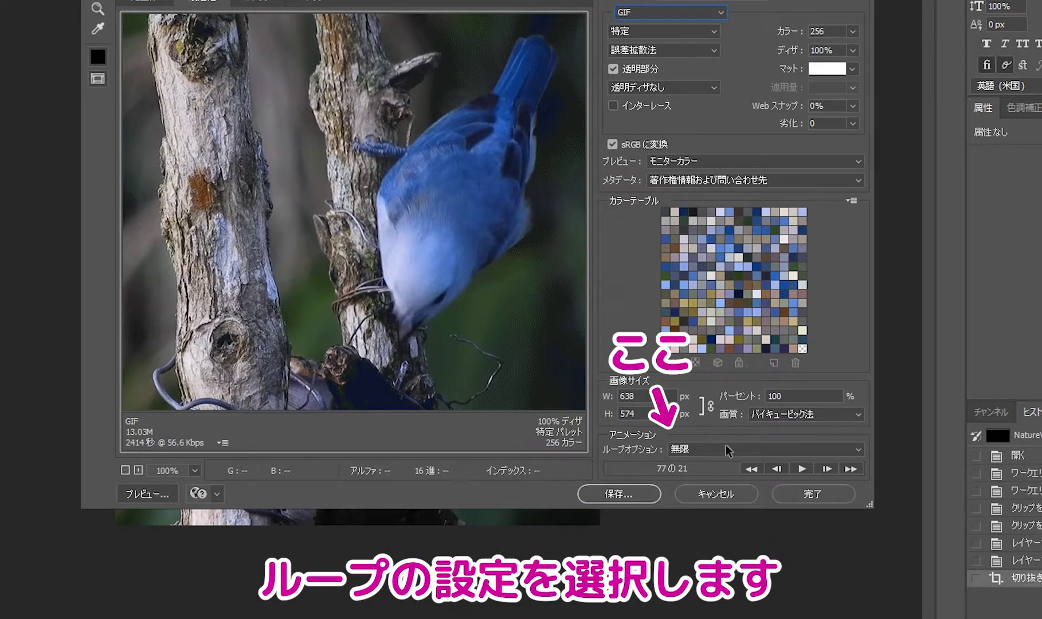
pyautogui.click(677, 450)
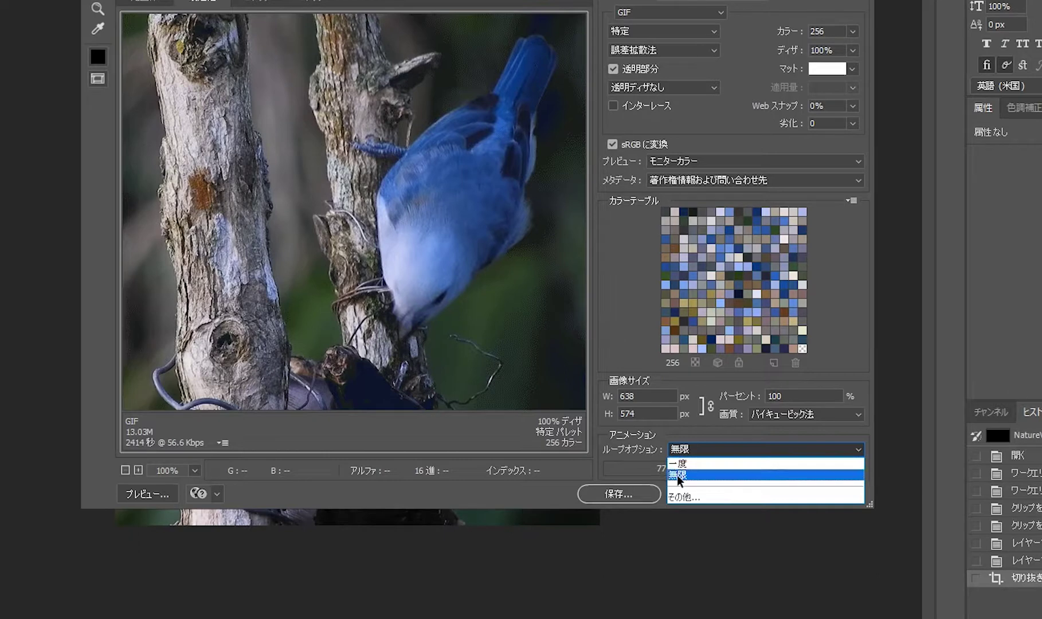
pyautogui.click(679, 476)
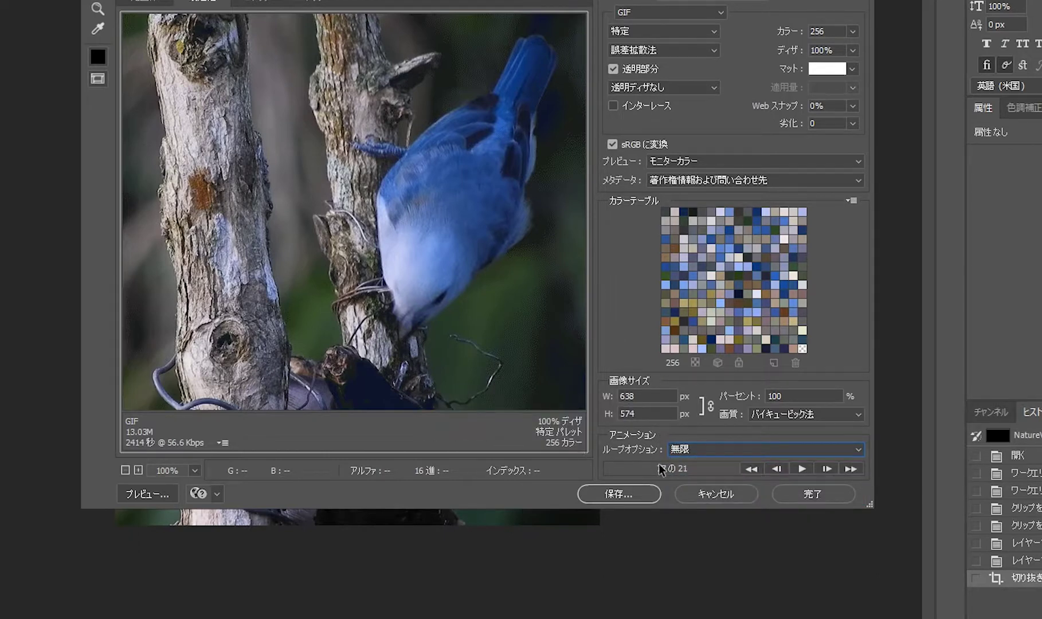
# Preview the GIF animation in the export dialog, stop the playback, and set the image width to 300 px with proportions linked.
pyautogui.click(802, 469)
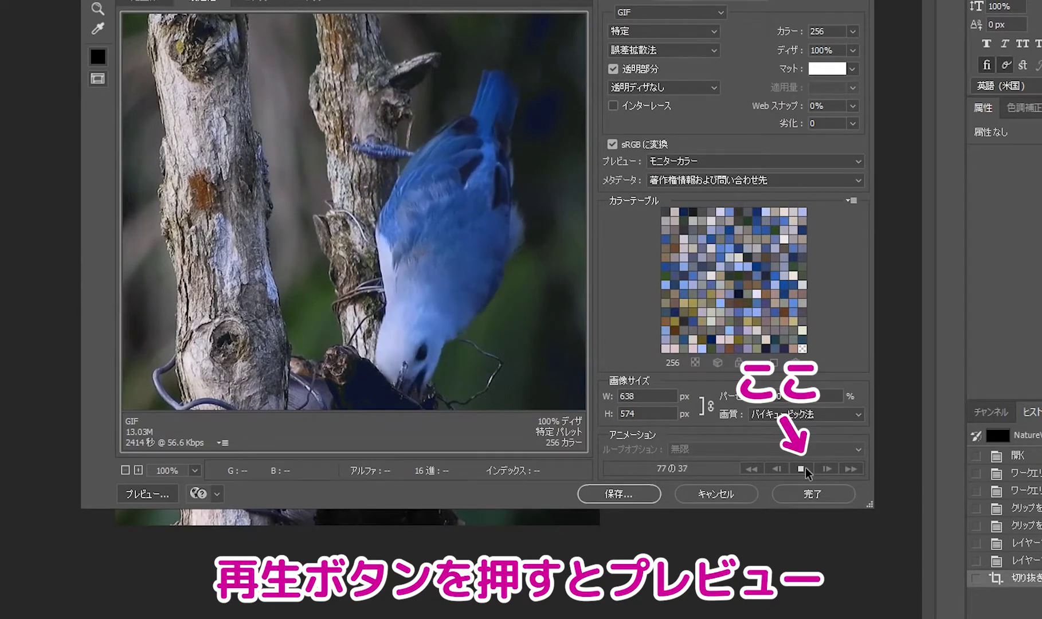
pyautogui.click(802, 469)
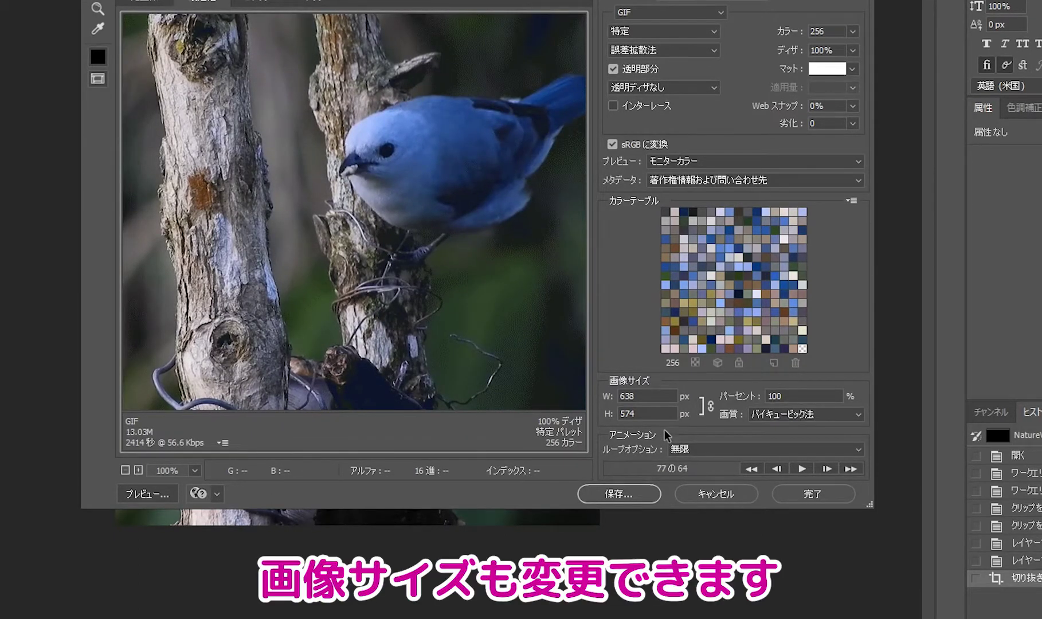
pyautogui.click(656, 396)
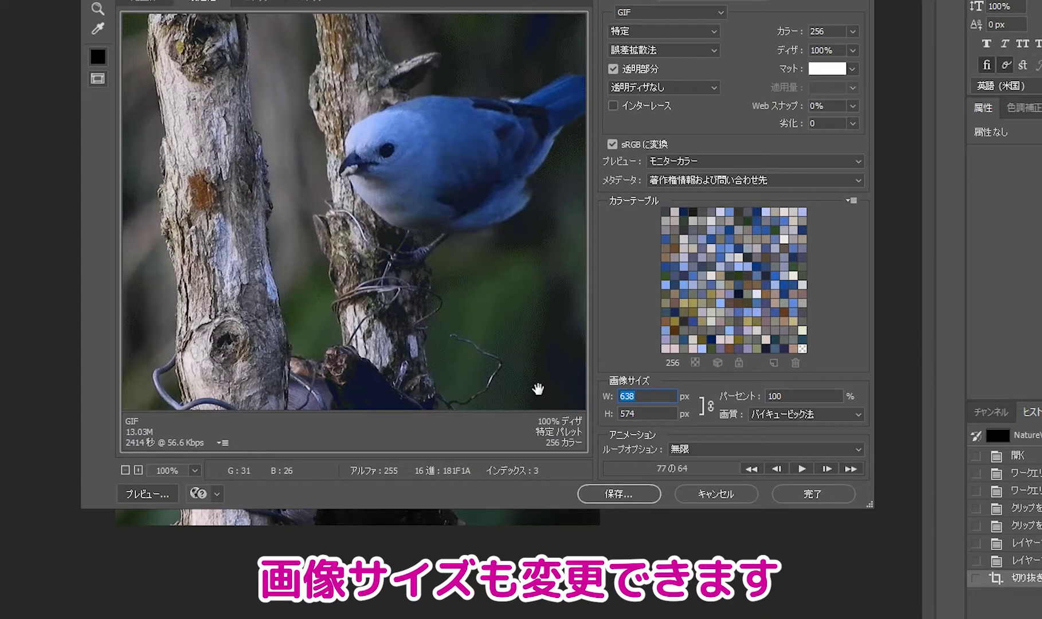
pyautogui.write('300')
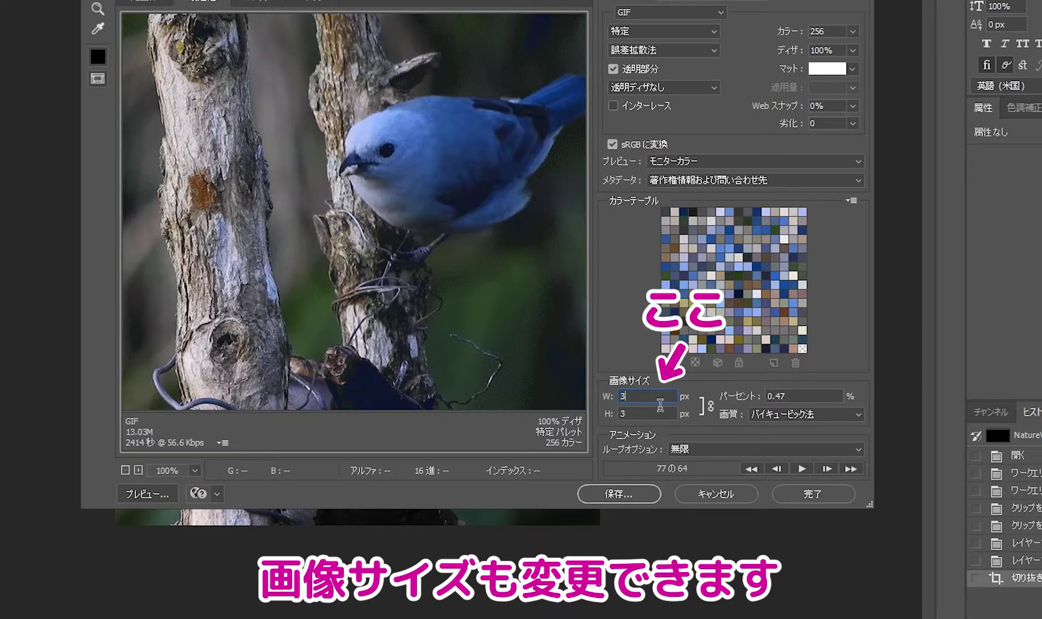
# Play back the animation once more, stop it, and save the GIF with the current export settings.
pyautogui.click(802, 470)
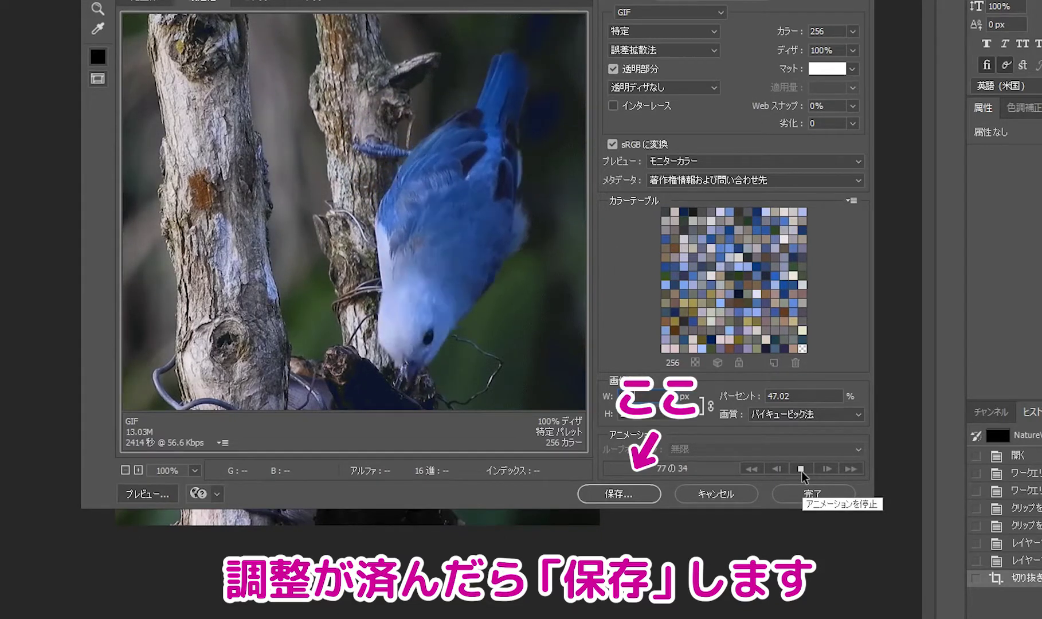
pyautogui.click(802, 470)
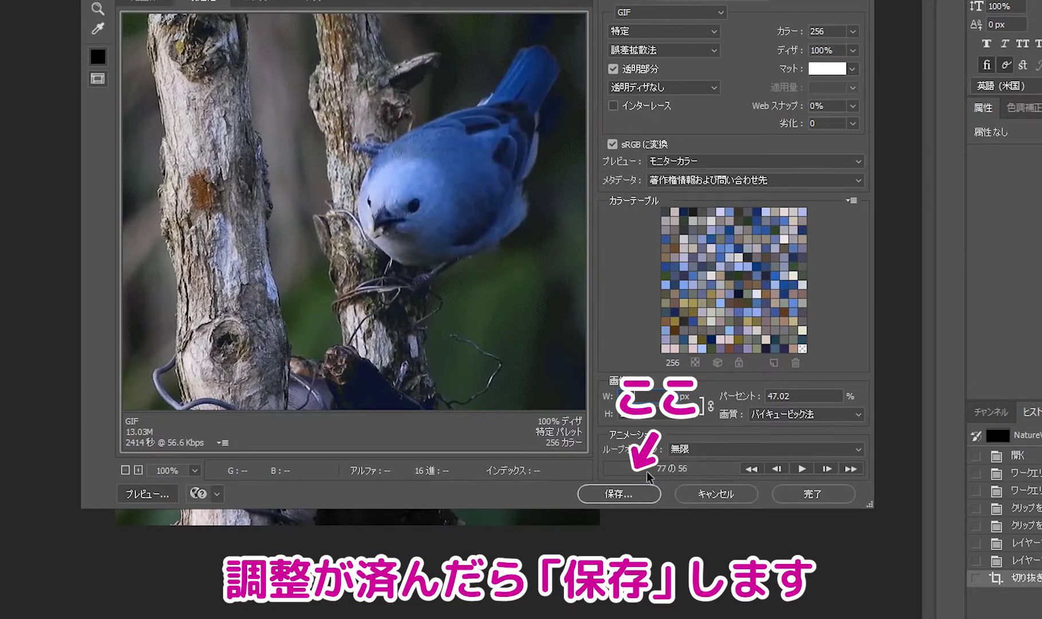
pyautogui.click(619, 495)
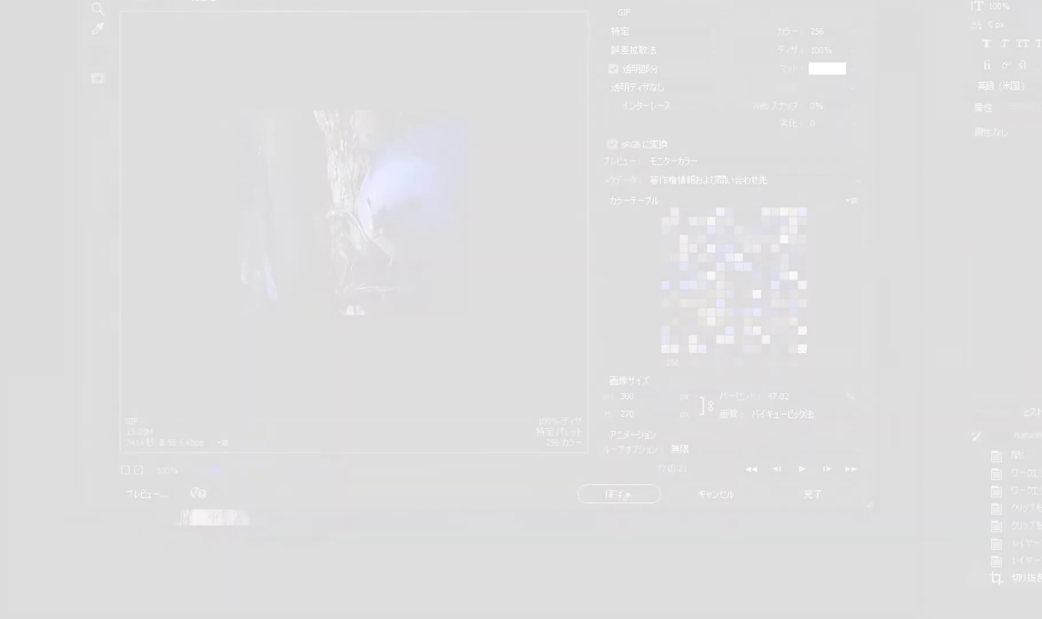